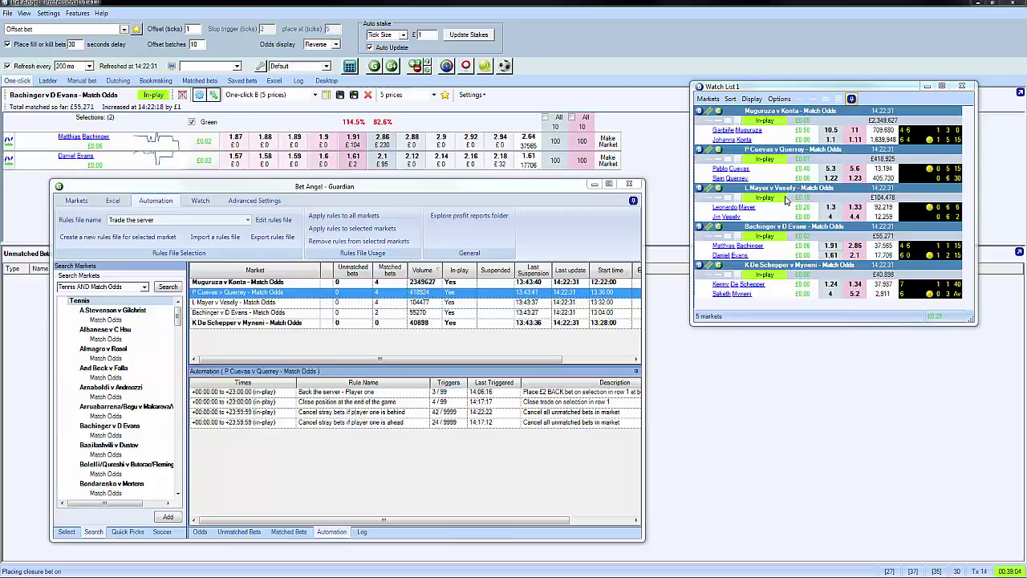
Open the K De Schepper v Myneni match odds market from Watch List 1
click(835, 247)
click(837, 287)
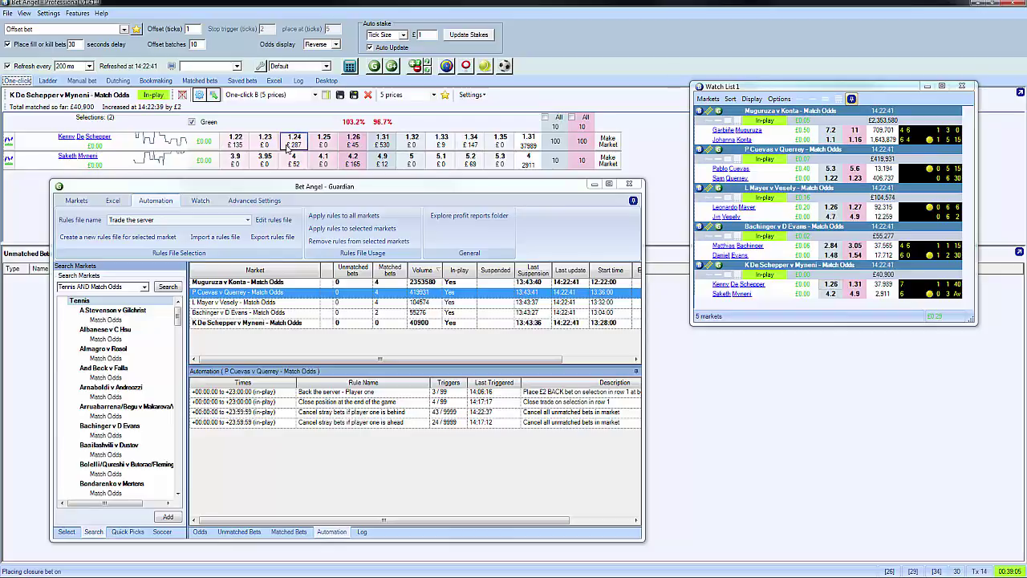
Move the Guardian window aside and return from the ladder to the one-click trading view
click(53, 81)
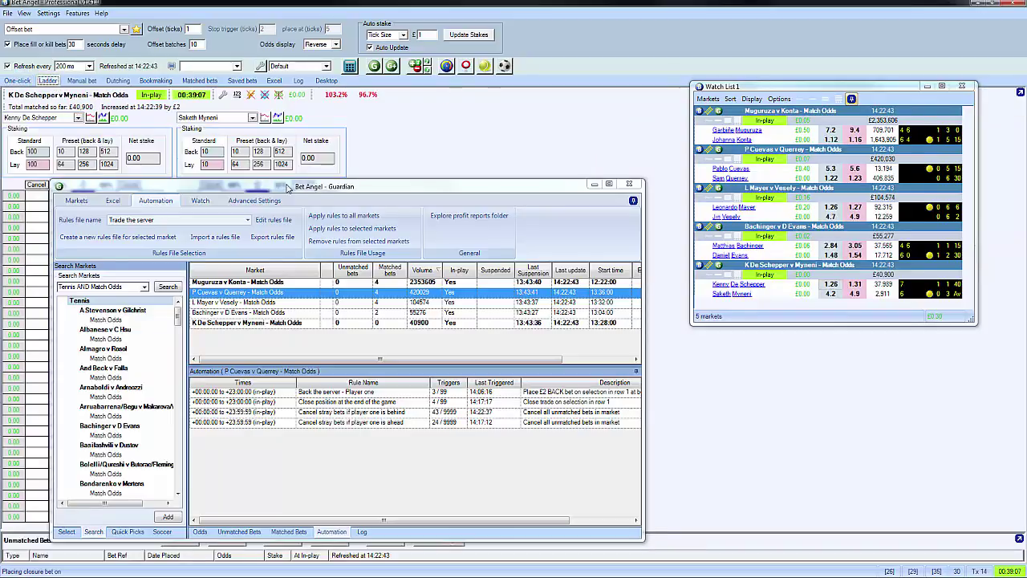
drag(287, 187, 320, 191)
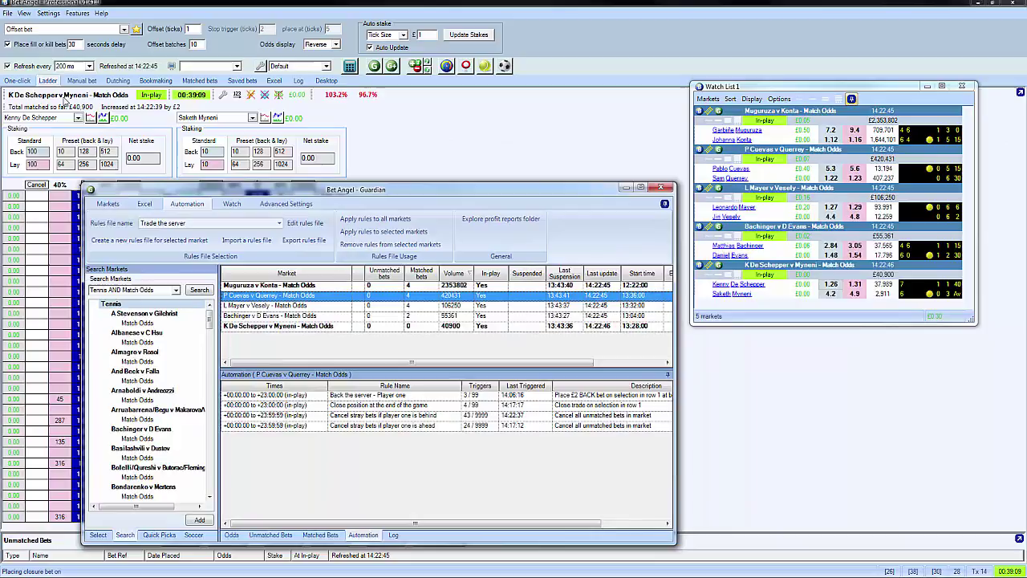
click(27, 81)
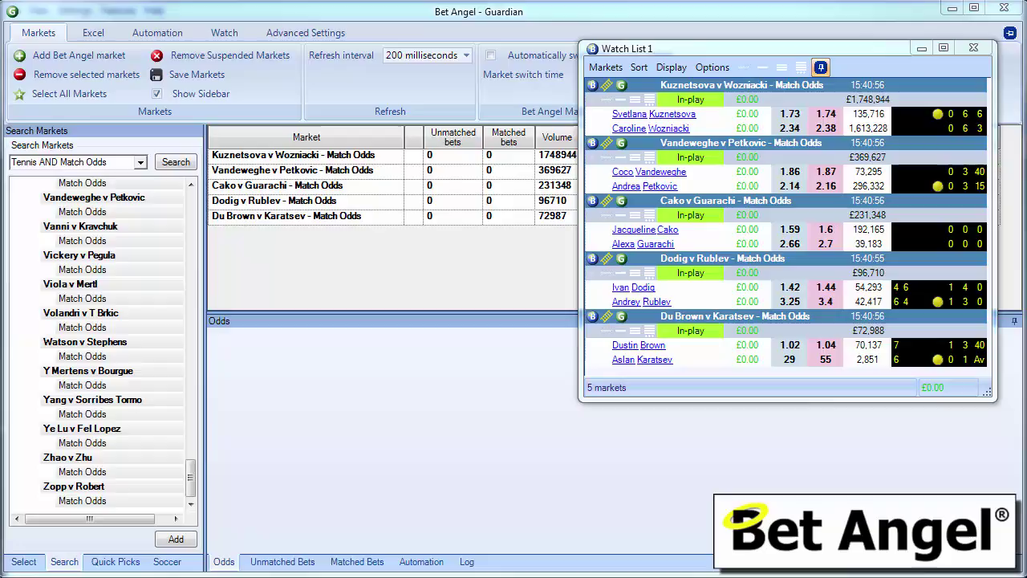
Close Watch List 1 and open the 'Trade the server' rules file in Guardian's Automation Rules Editor
click(969, 51)
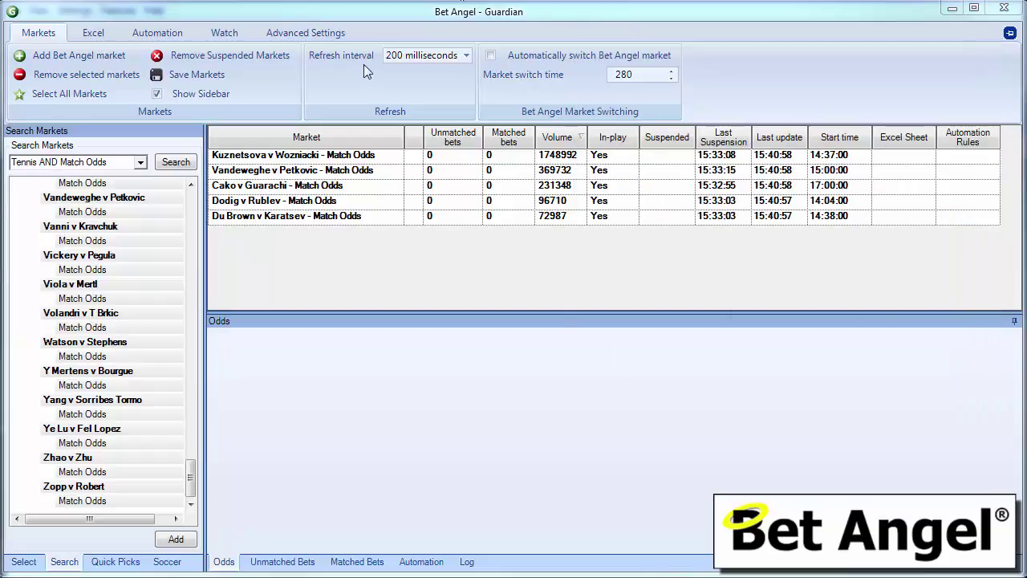
click(172, 32)
click(226, 64)
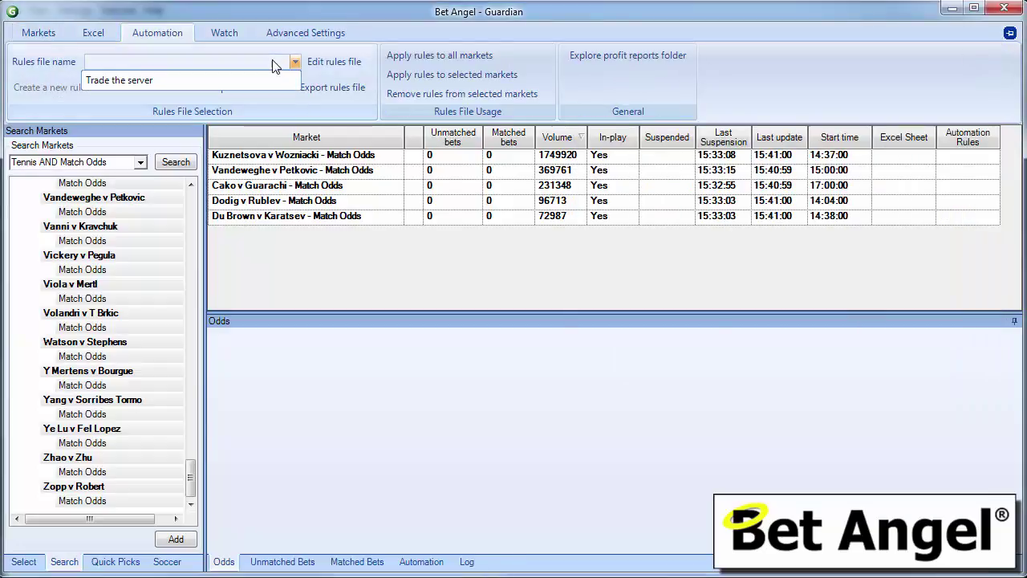
click(210, 78)
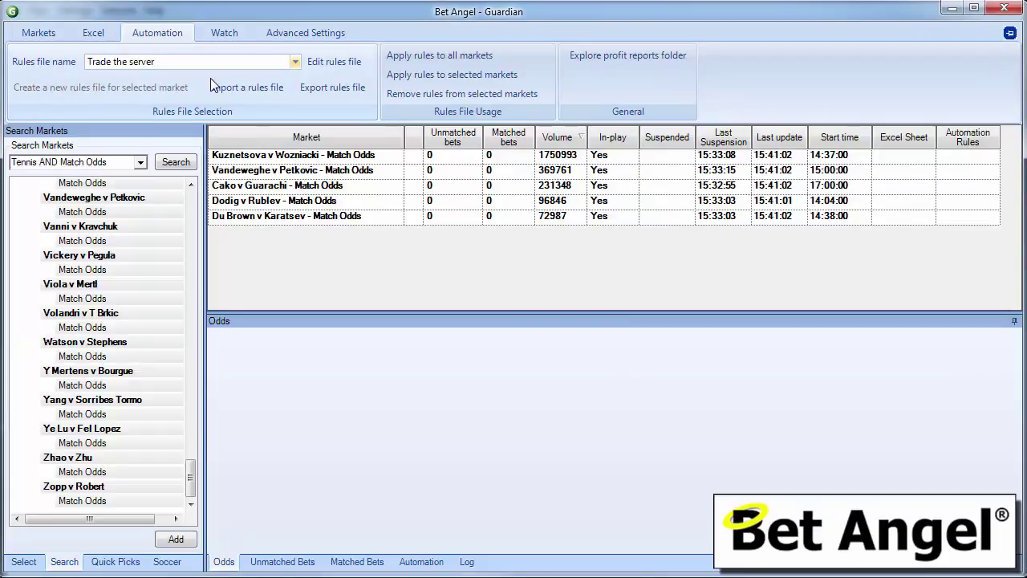
click(317, 67)
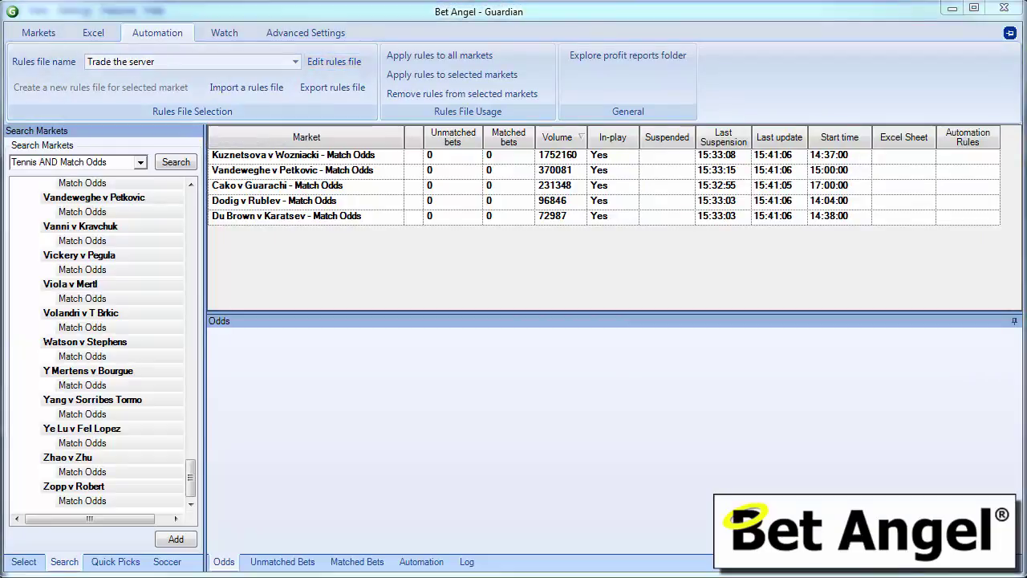
drag(417, 64, 555, 60)
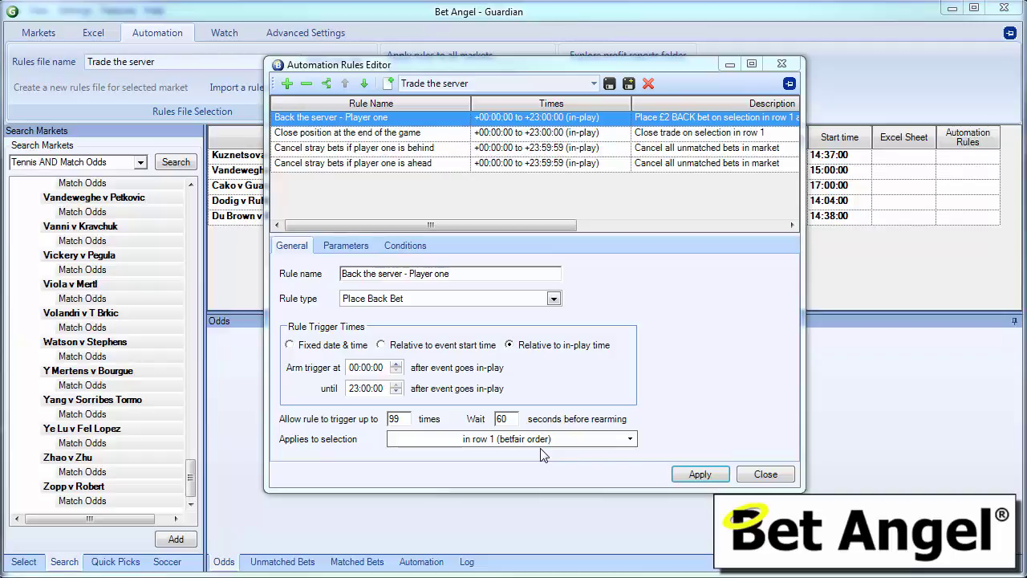
Keep the rule applied to row 1, reposition the editor, and show its £2 fixed-stake parameters
click(534, 442)
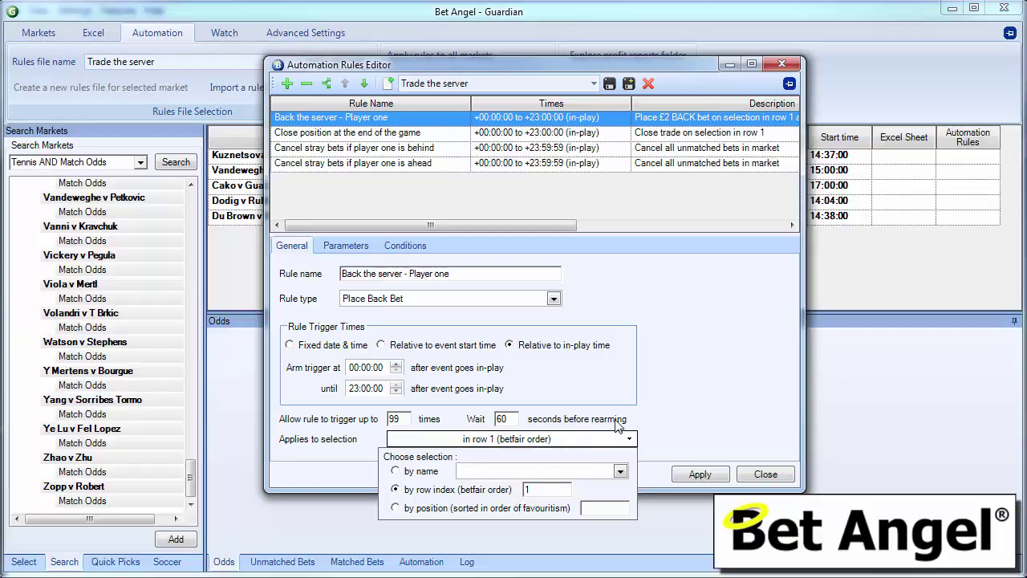
click(704, 380)
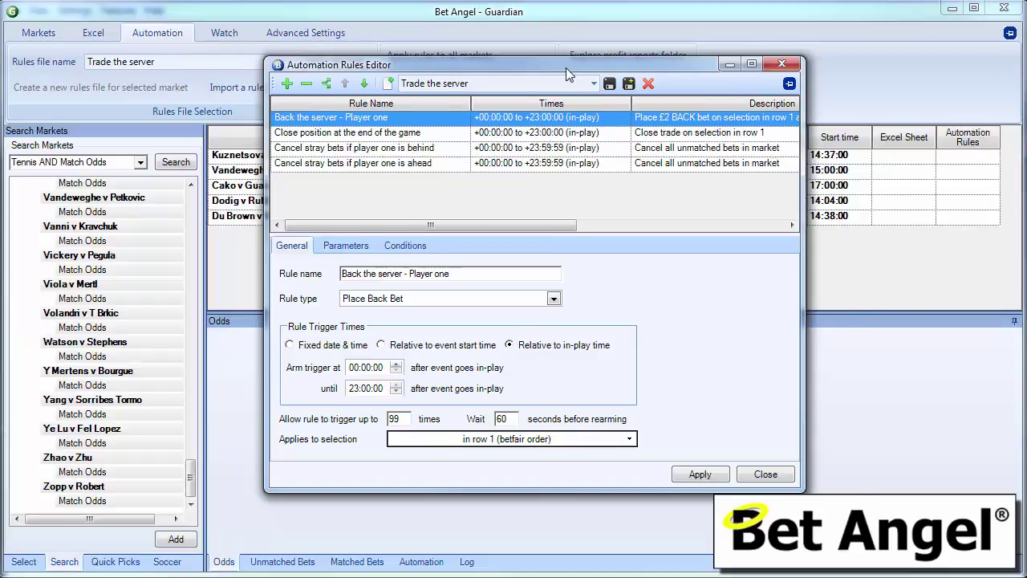
drag(566, 67, 739, 89)
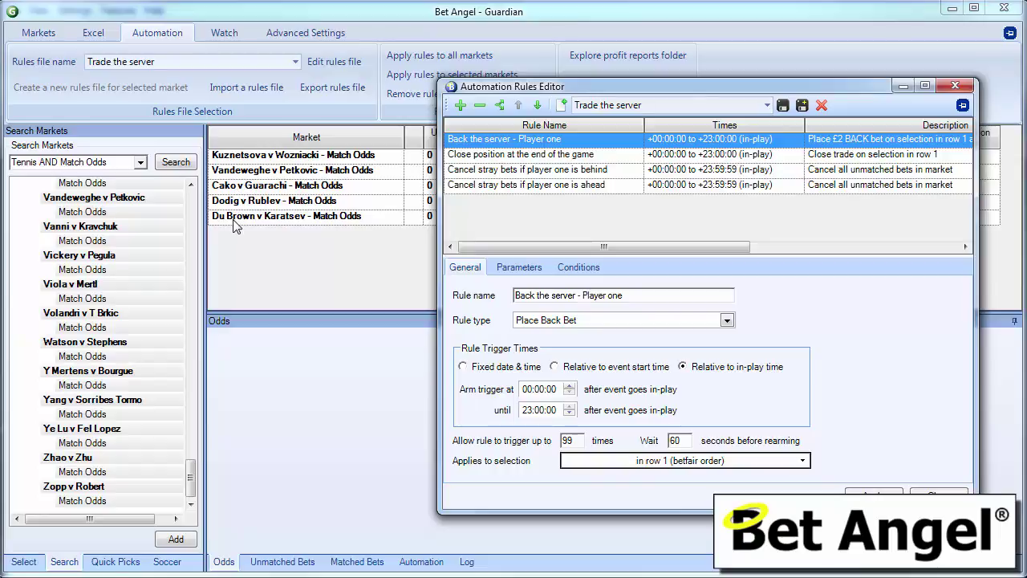
drag(655, 90, 603, 89)
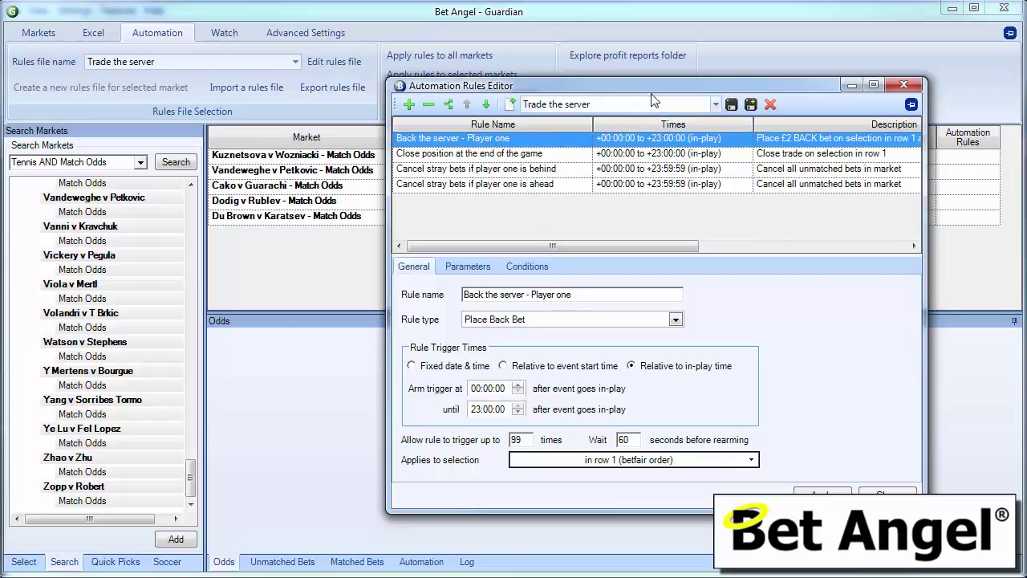
drag(626, 86, 549, 73)
click(367, 252)
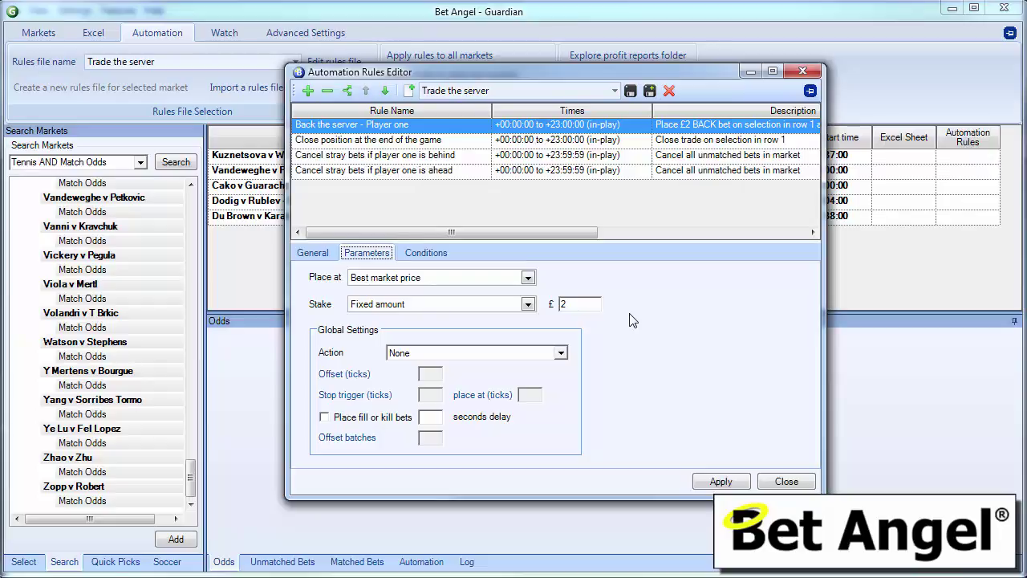
click(529, 306)
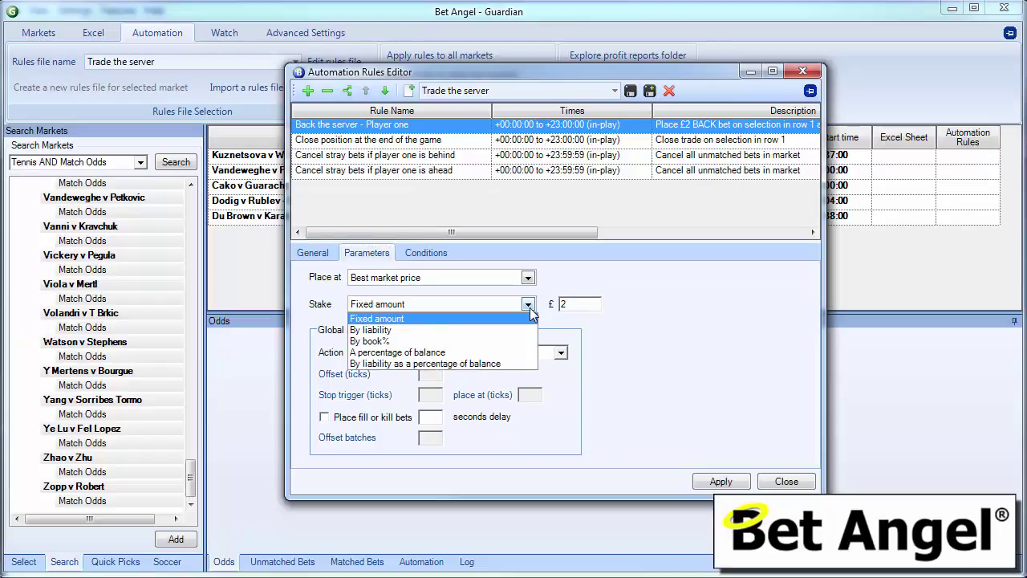
click(529, 307)
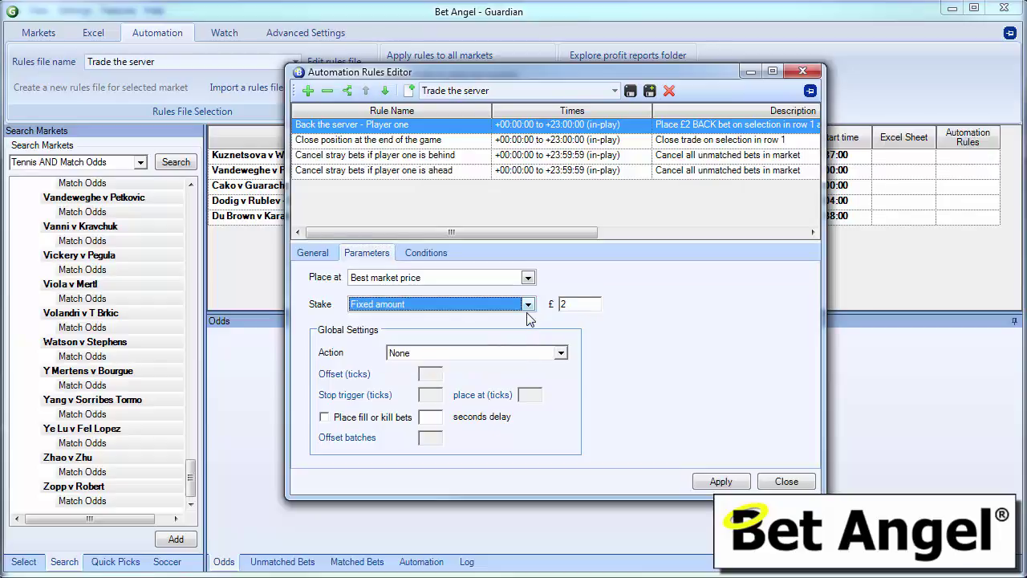
Review the first rule's serving, score, unmatched-bets and matched-bets conditions, ending on 'The selection is serving'
click(427, 253)
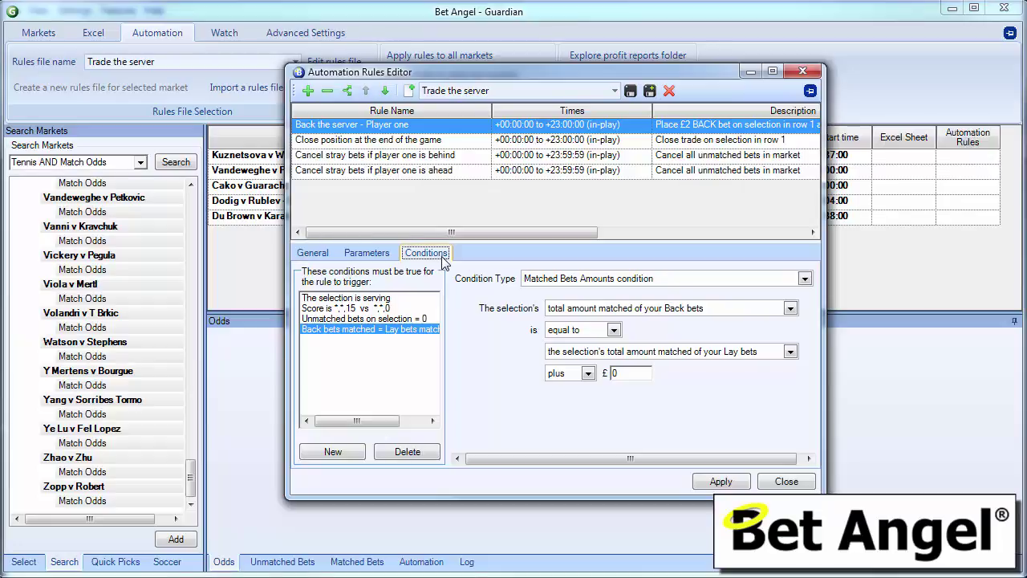
click(377, 302)
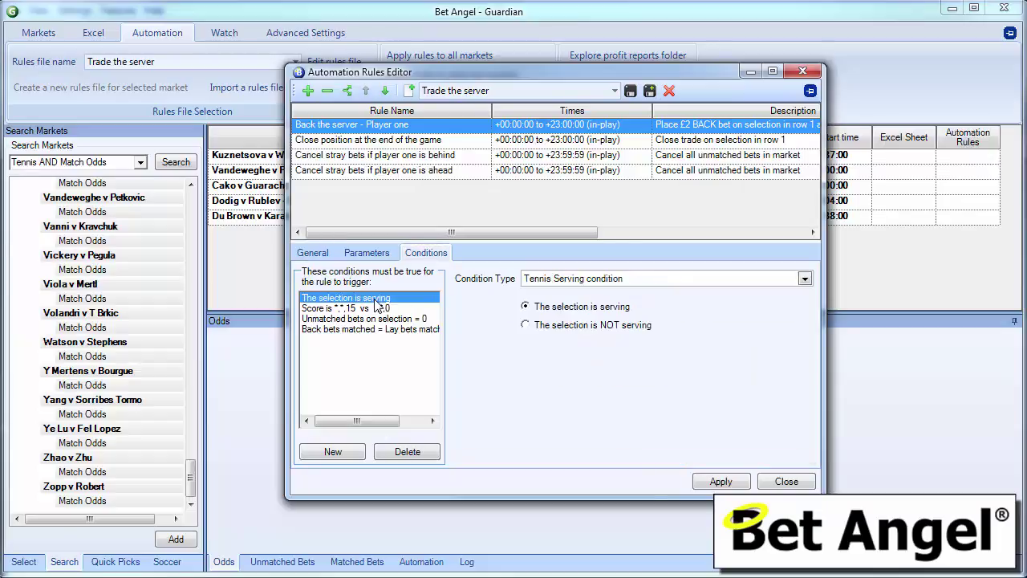
click(377, 309)
click(371, 320)
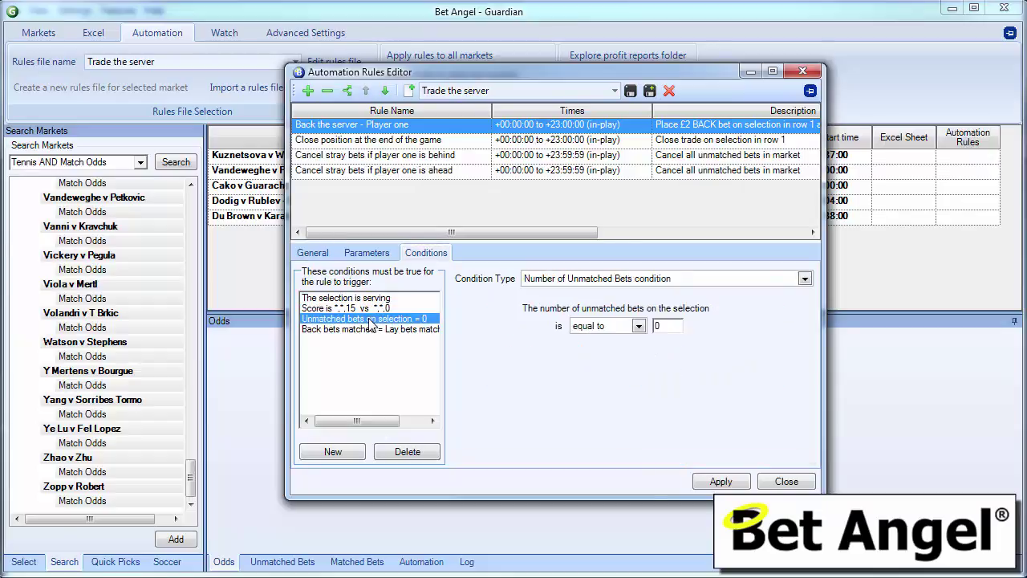
click(367, 330)
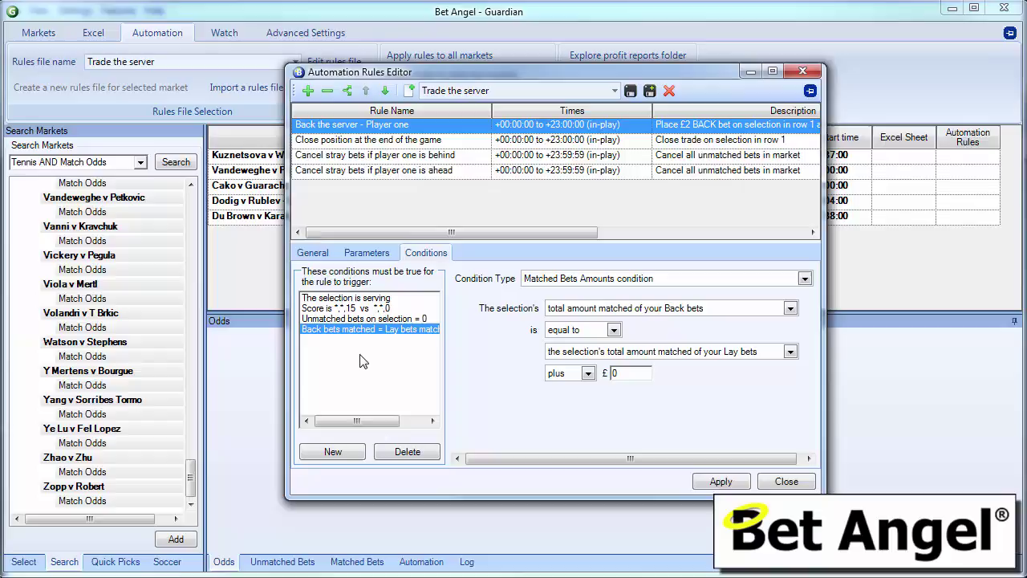
click(385, 299)
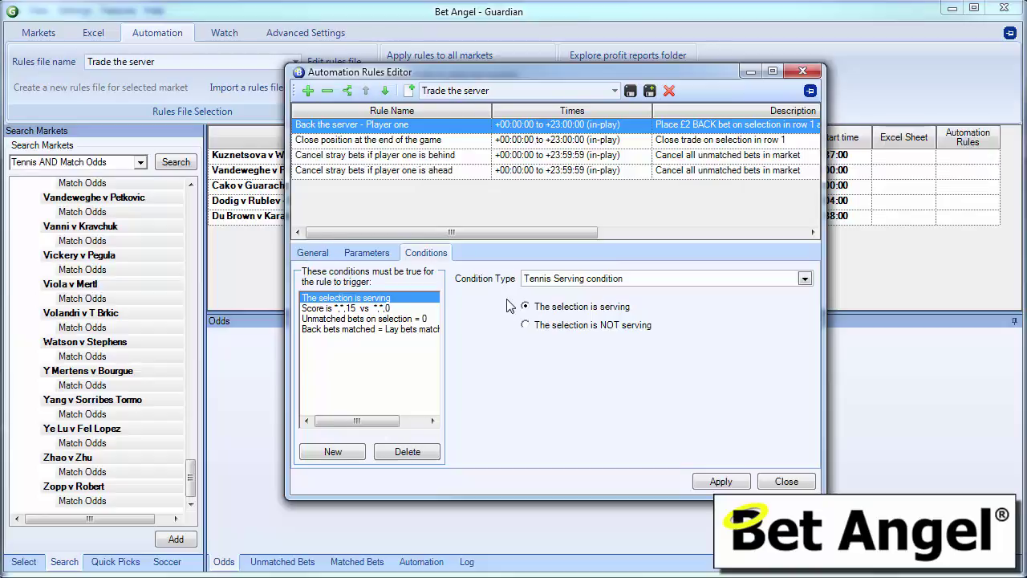
Show the 'Score is *,*,15 vs *,*,0' condition: selection on 15 points, opponent on 0
click(313, 252)
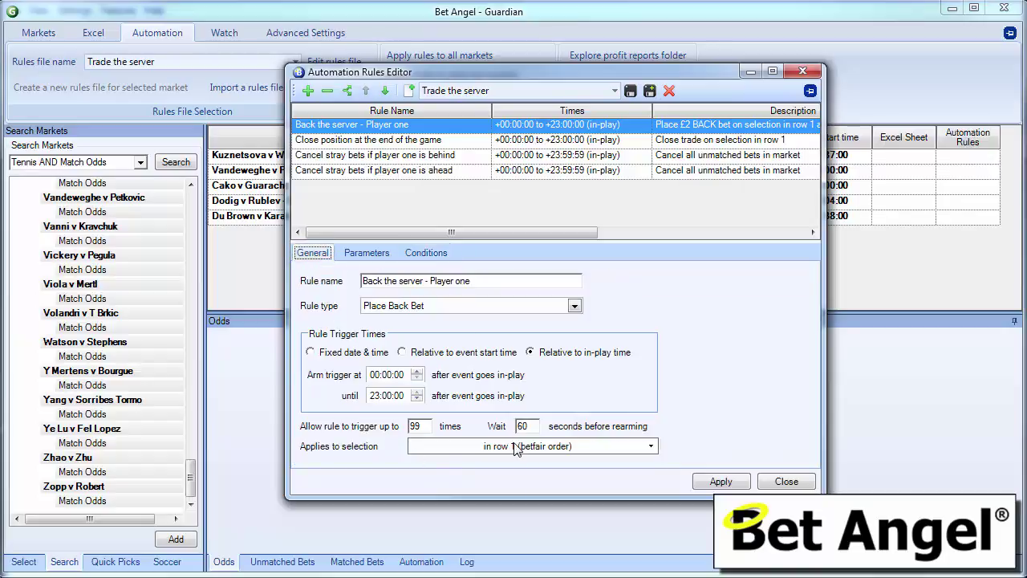
click(420, 253)
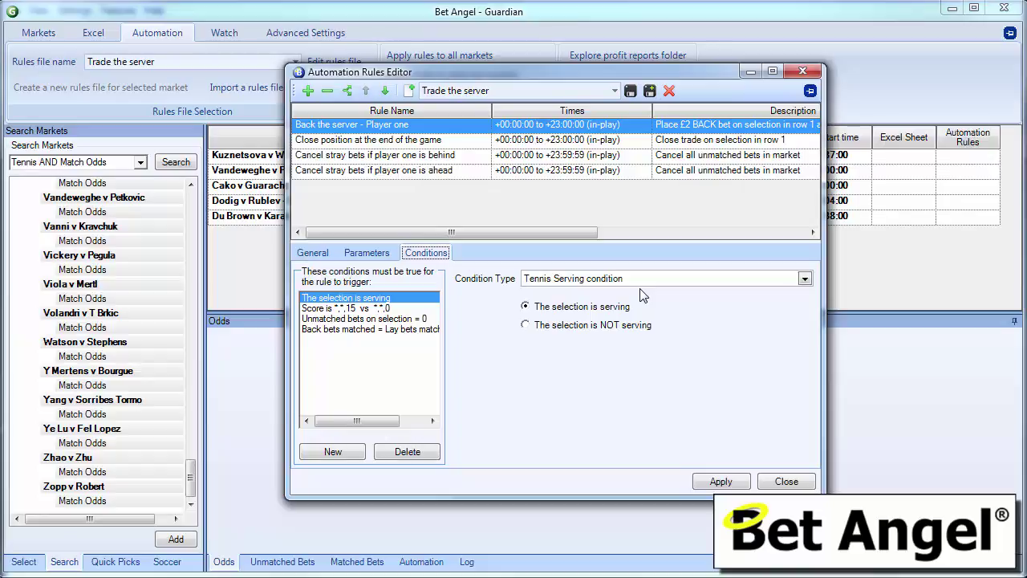
click(377, 309)
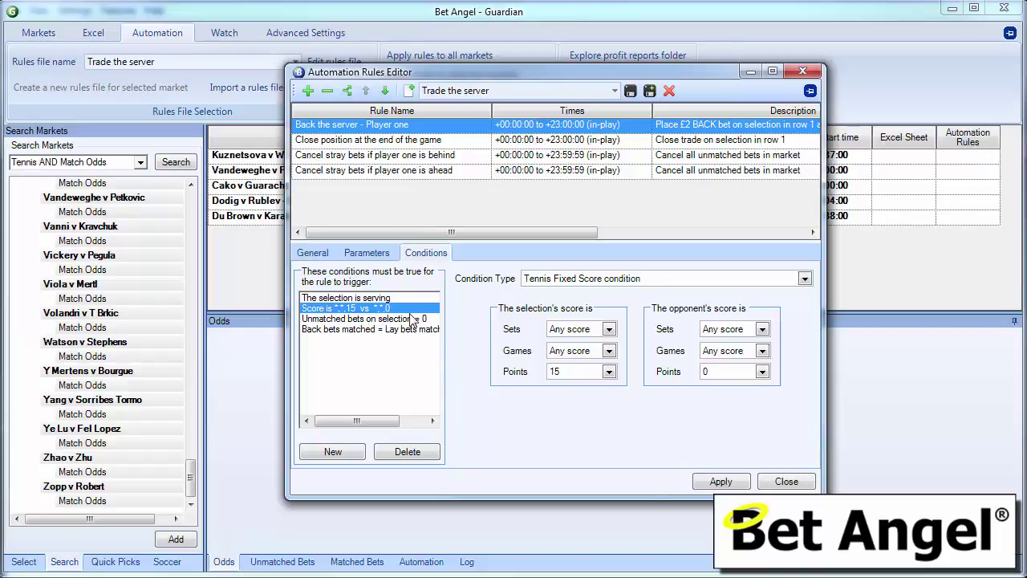
Select the 'Unmatched bets on selection = 0' condition
click(409, 318)
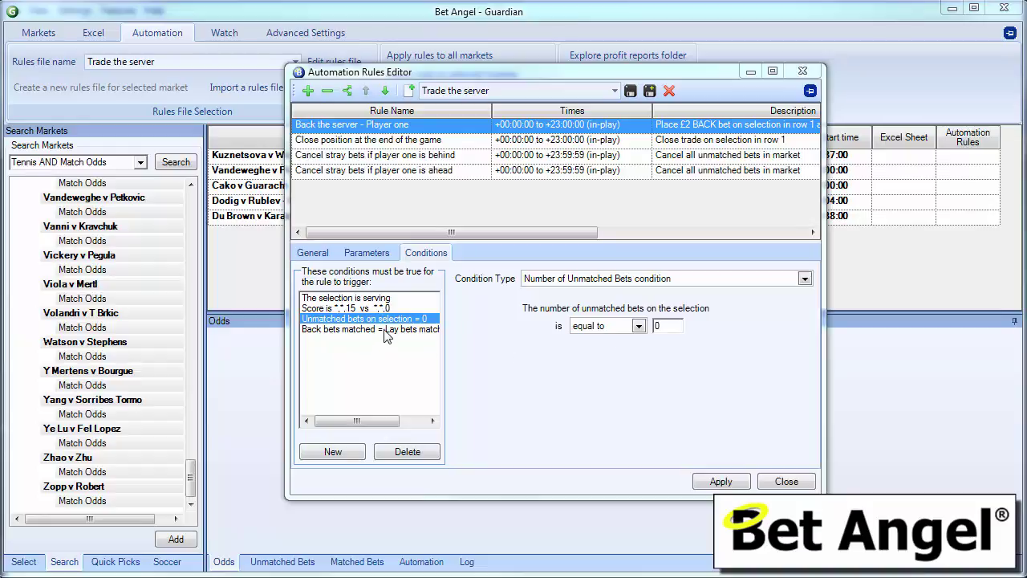
Step through all four conditions, ending on matched back bets equalling matched lay bets plus £0
click(386, 334)
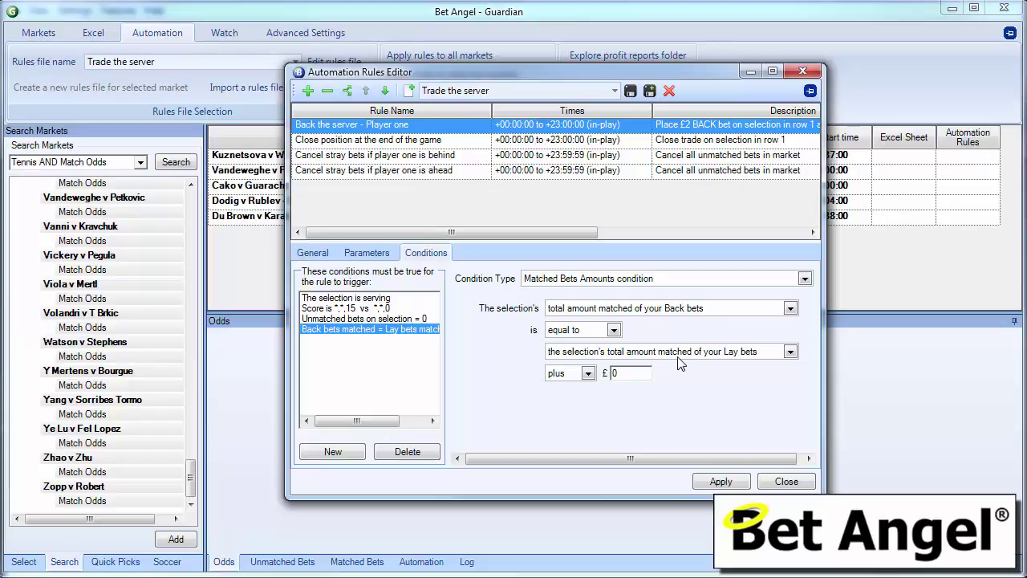
click(379, 319)
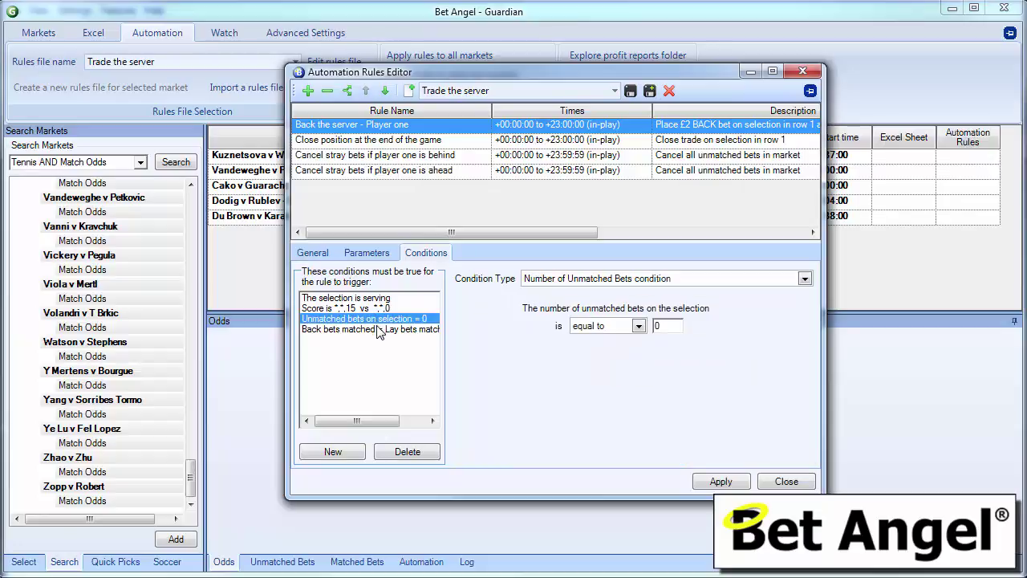
click(378, 330)
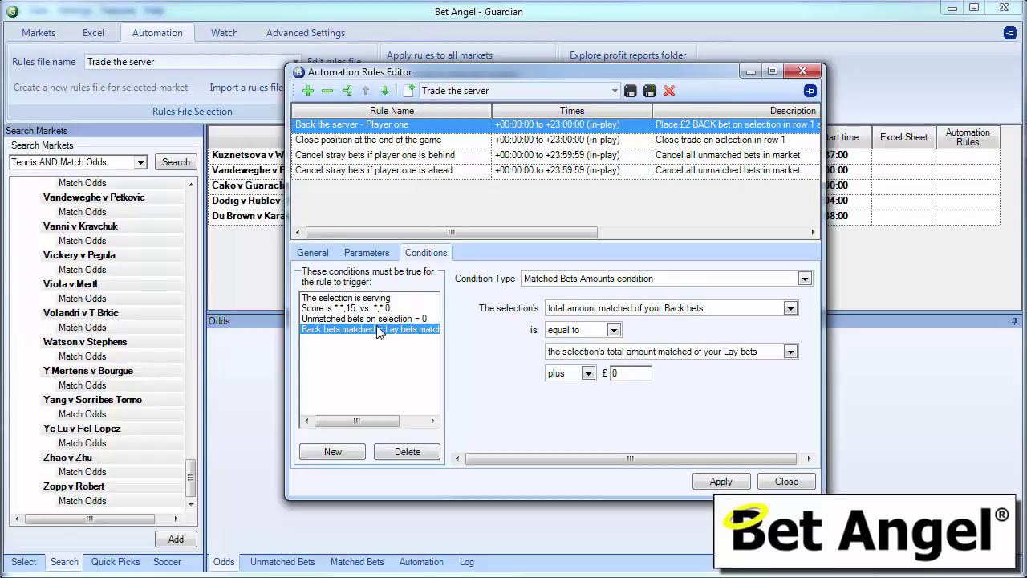
click(374, 299)
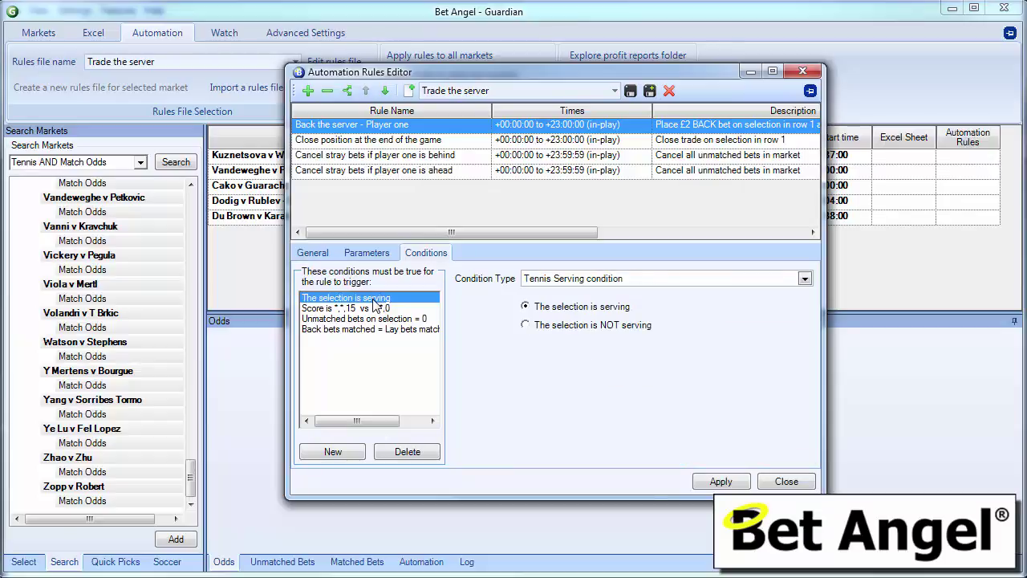
click(369, 310)
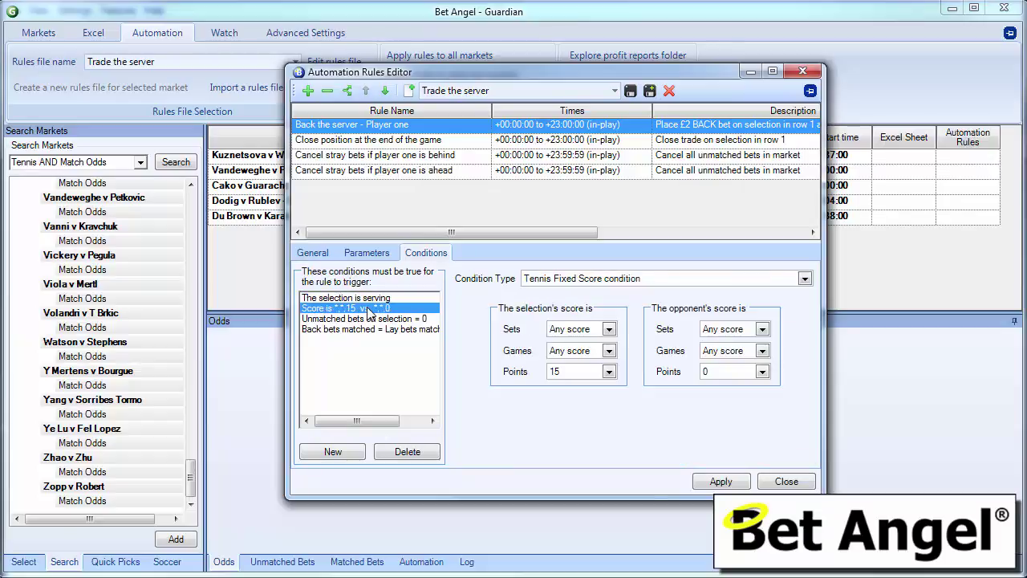
click(368, 319)
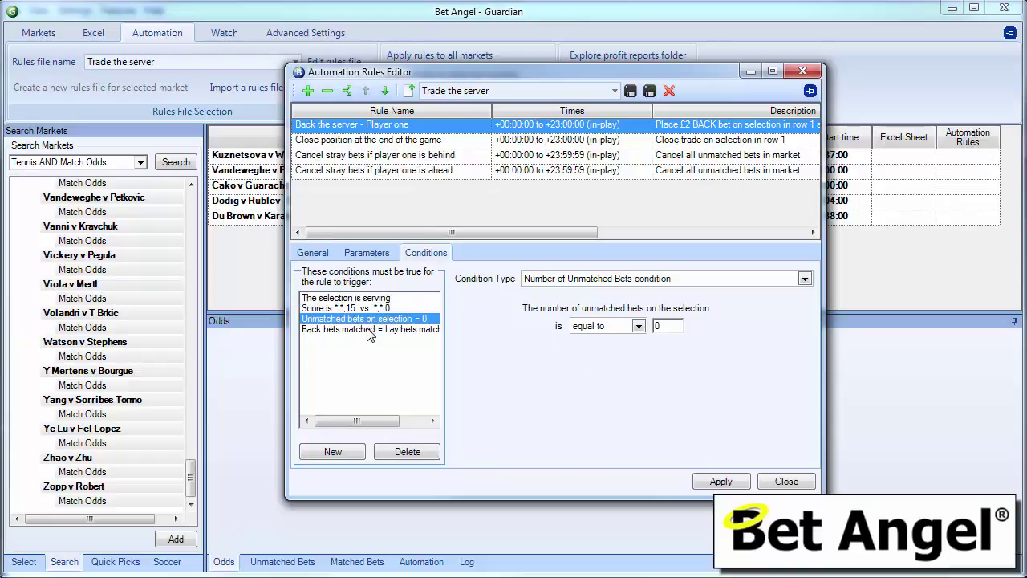
click(369, 329)
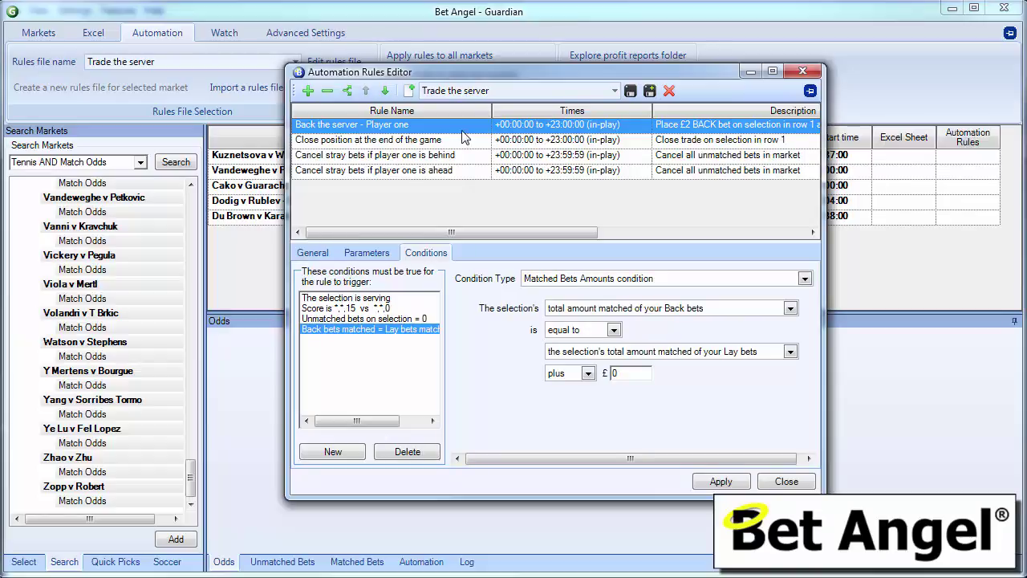
Select the 'Close position at the end of the game' rule and view its General settings
click(353, 145)
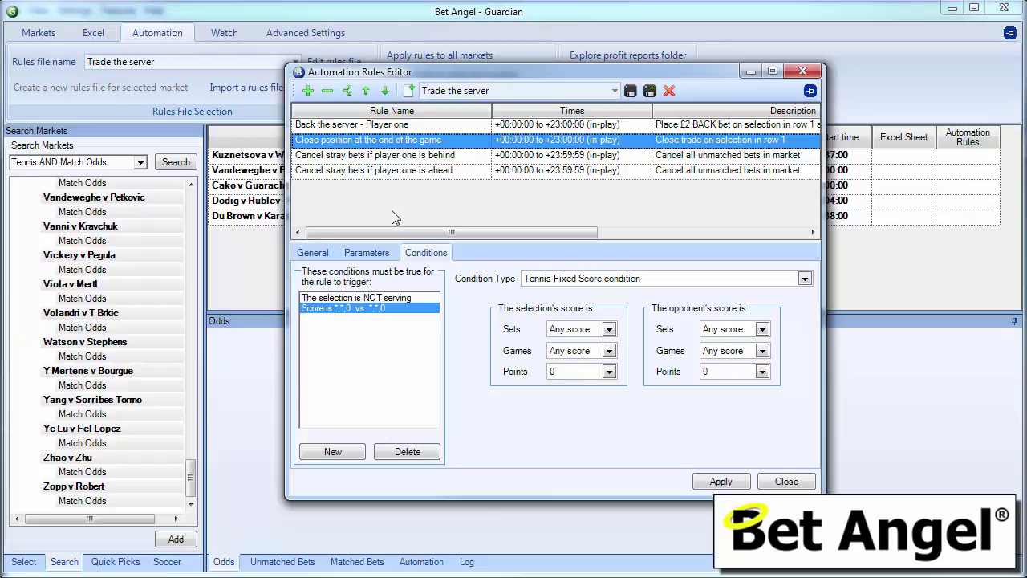
click(328, 253)
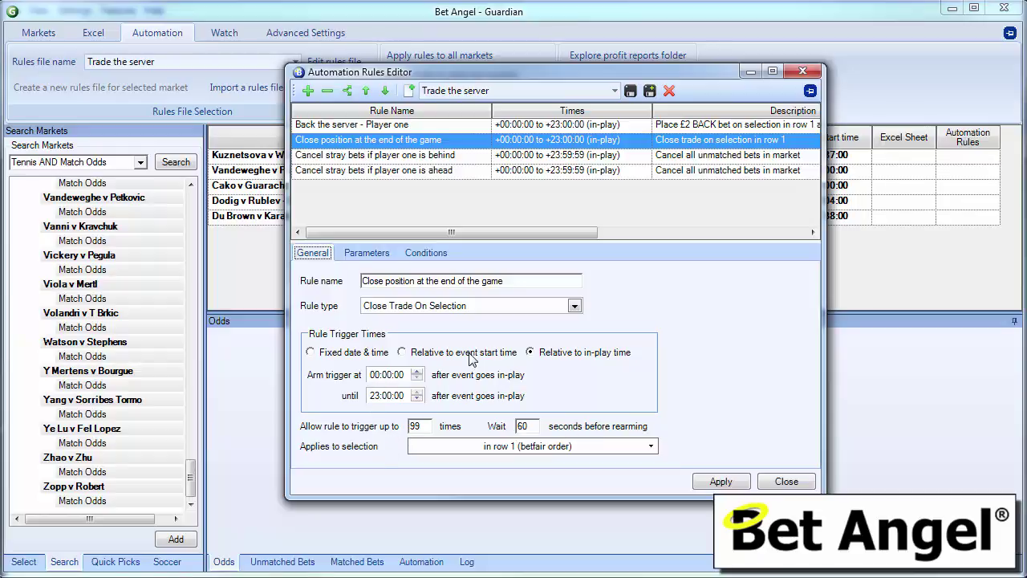
Check the rule's parameters, then view its 'selection is NOT serving' and 0 vs 0 score conditions
click(356, 254)
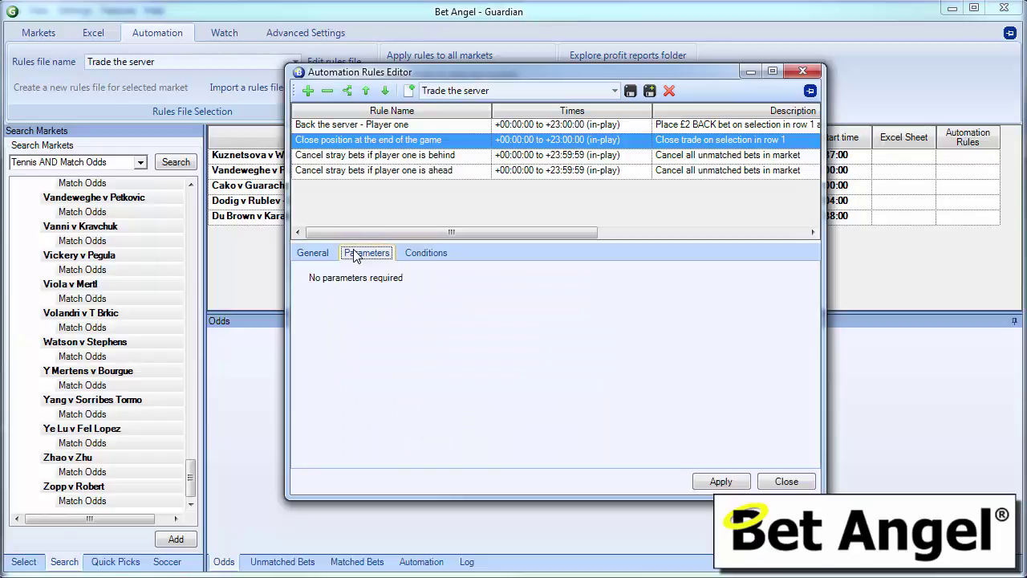
click(417, 252)
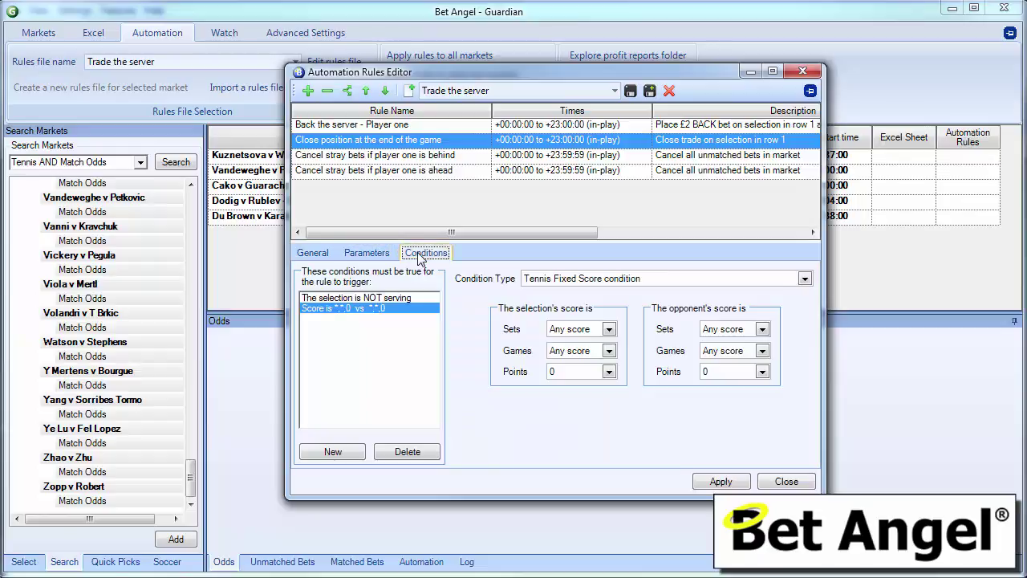
click(393, 298)
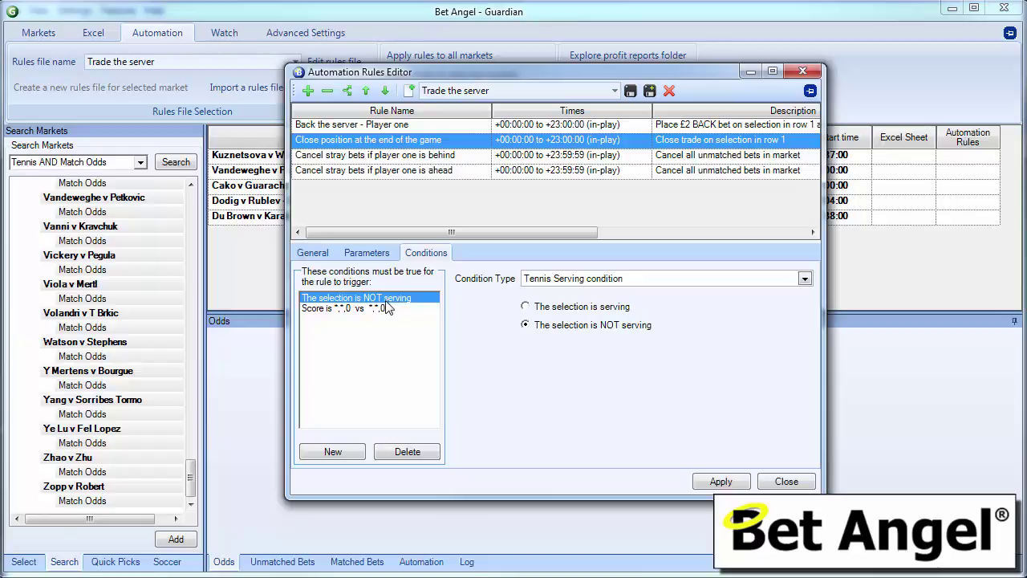
click(385, 309)
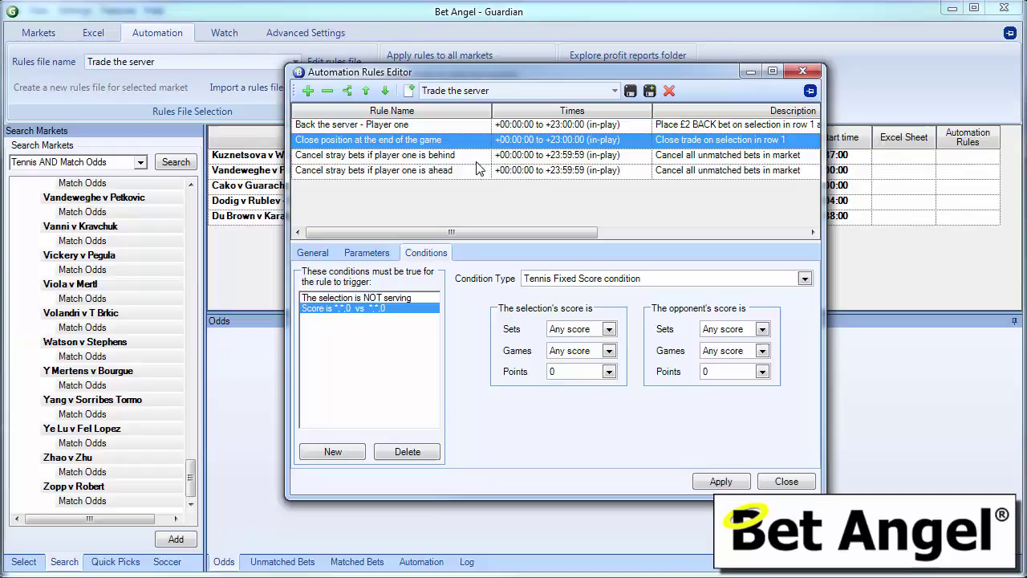
Display the General settings of the 'Cancel stray bets if player one is behind' rule, which cancels unmatched bets in-play
click(358, 157)
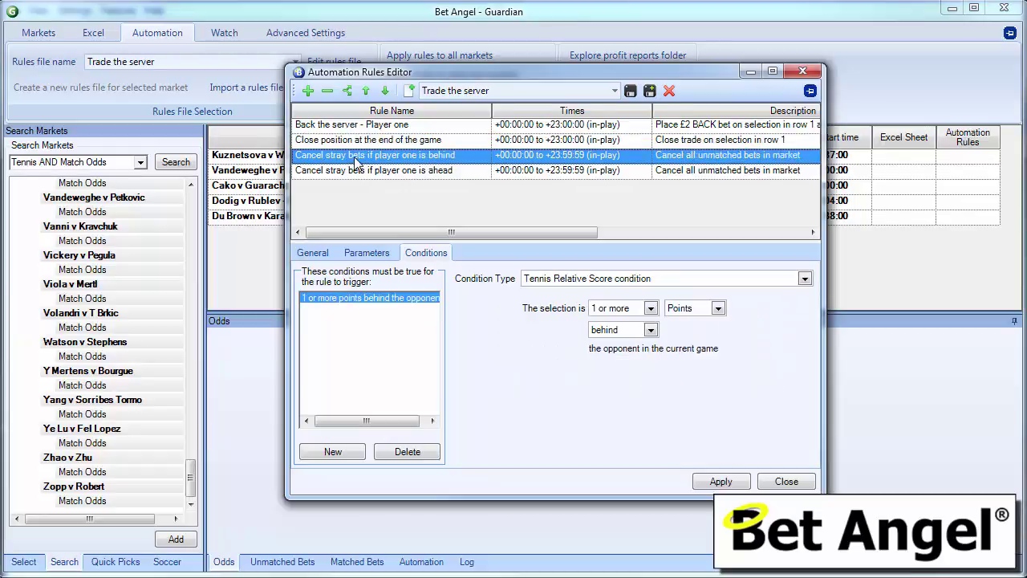
click(325, 253)
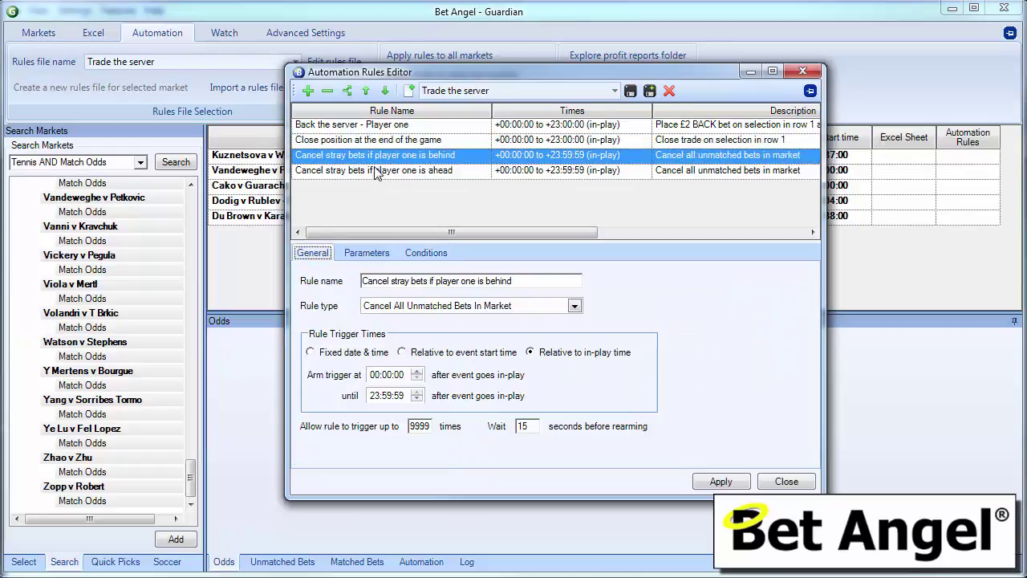
click(416, 174)
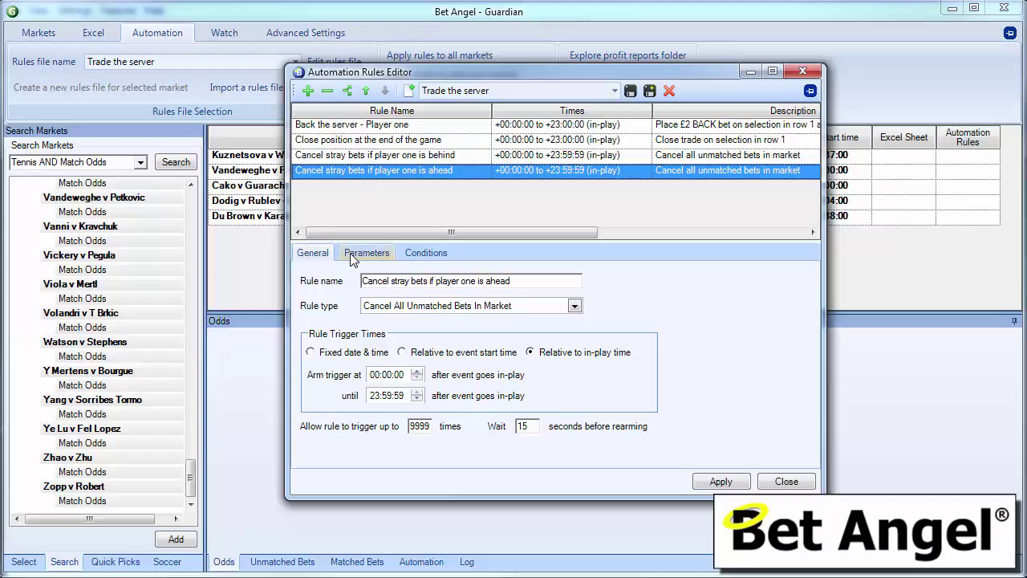
click(355, 157)
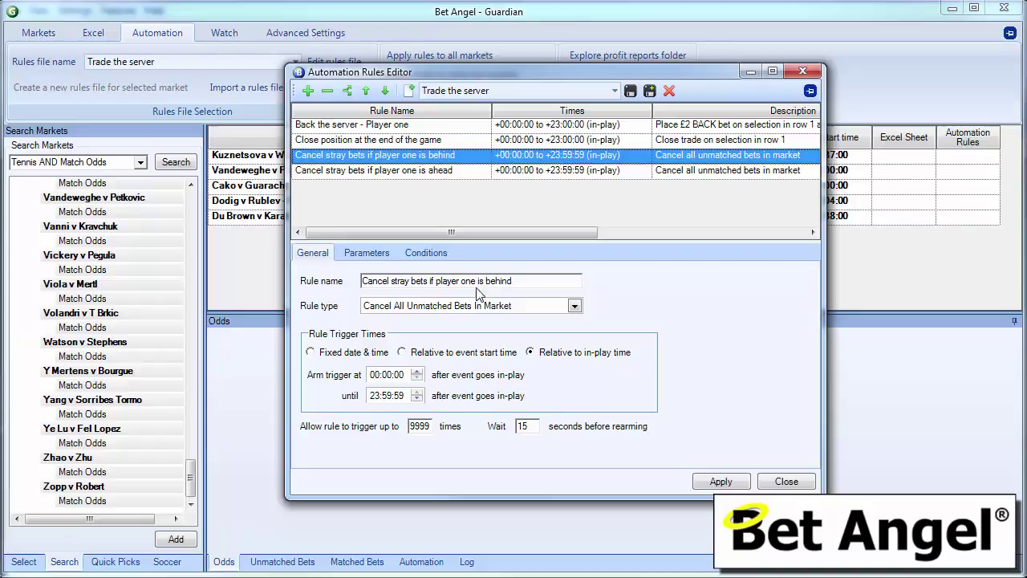
Check the behind rule's parameters and conditions, then compare with the ahead rule's '1 or more points ahead' condition
click(366, 253)
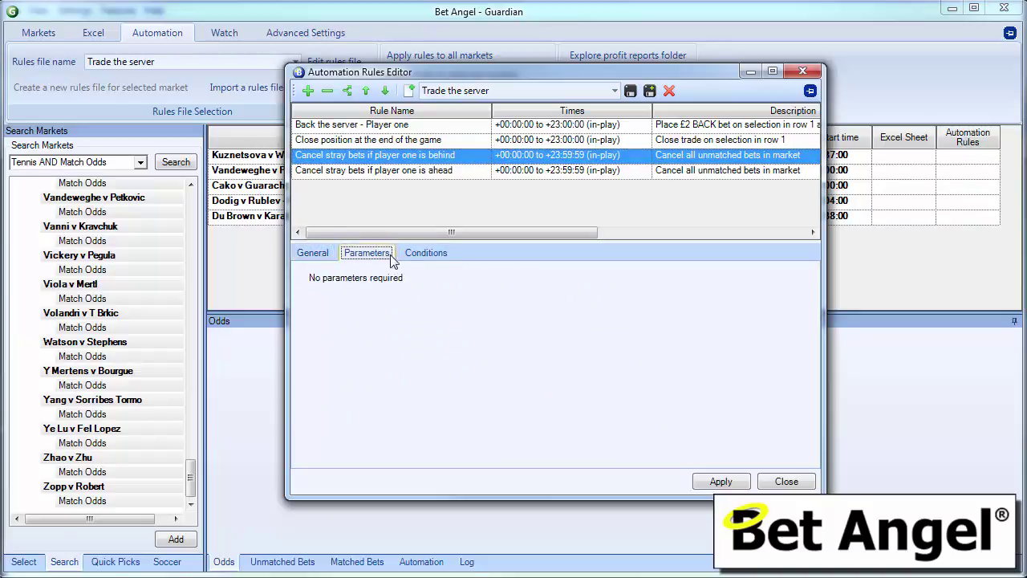
click(422, 254)
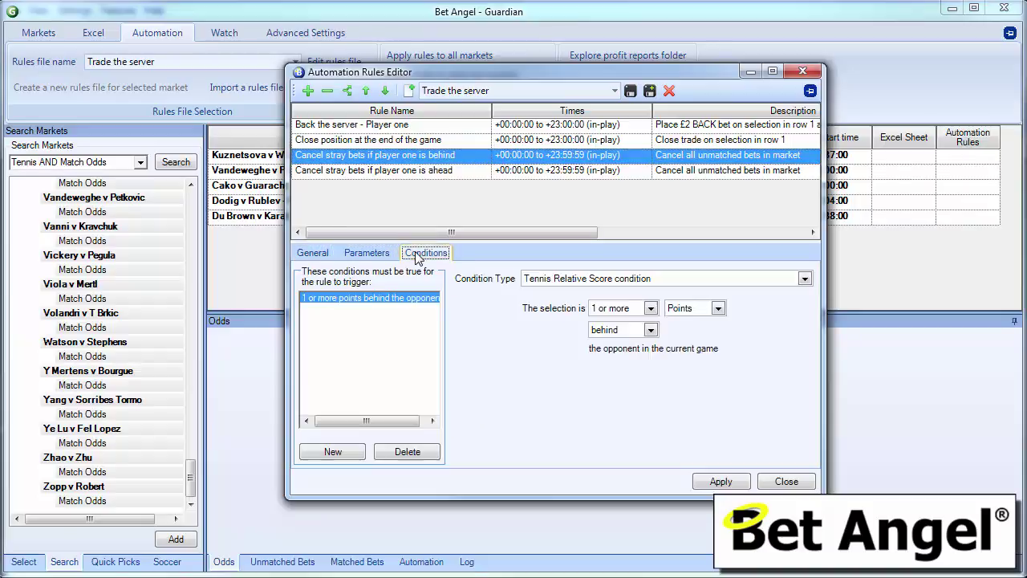
click(409, 170)
click(413, 156)
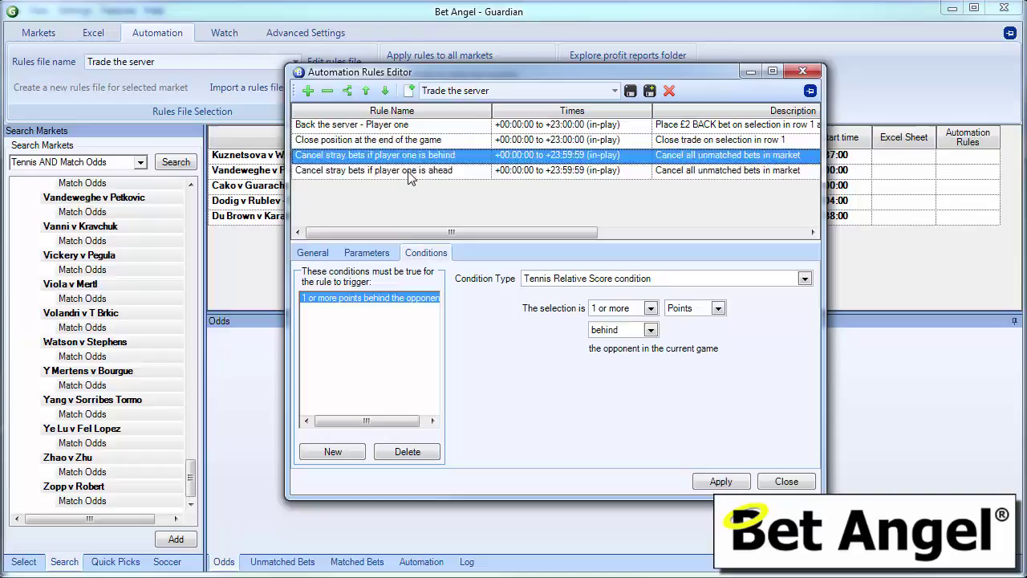
click(408, 170)
click(411, 155)
click(406, 170)
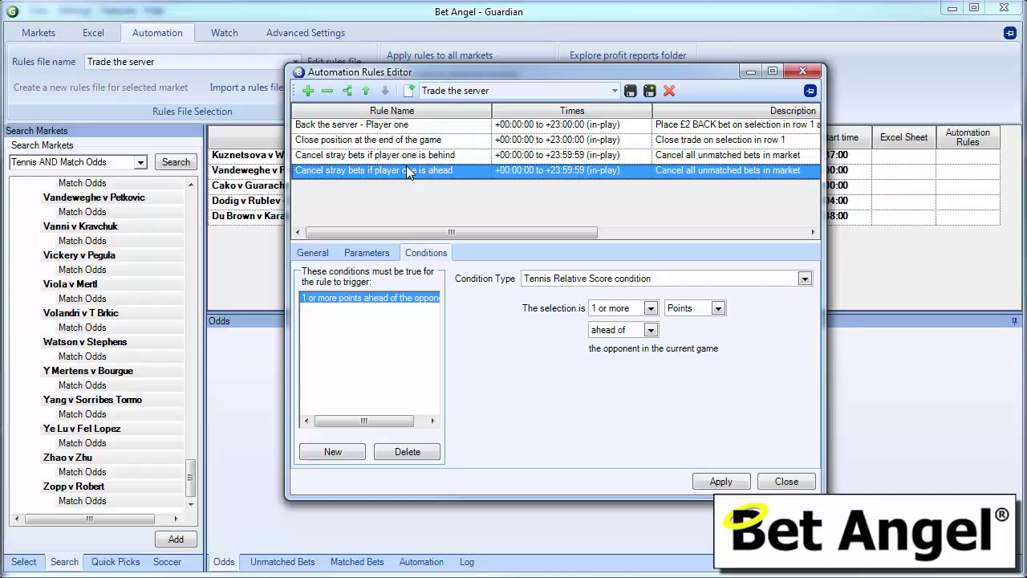
Review the Close position rule's parameters and general settings, then the Back the server rule's conditions
click(412, 128)
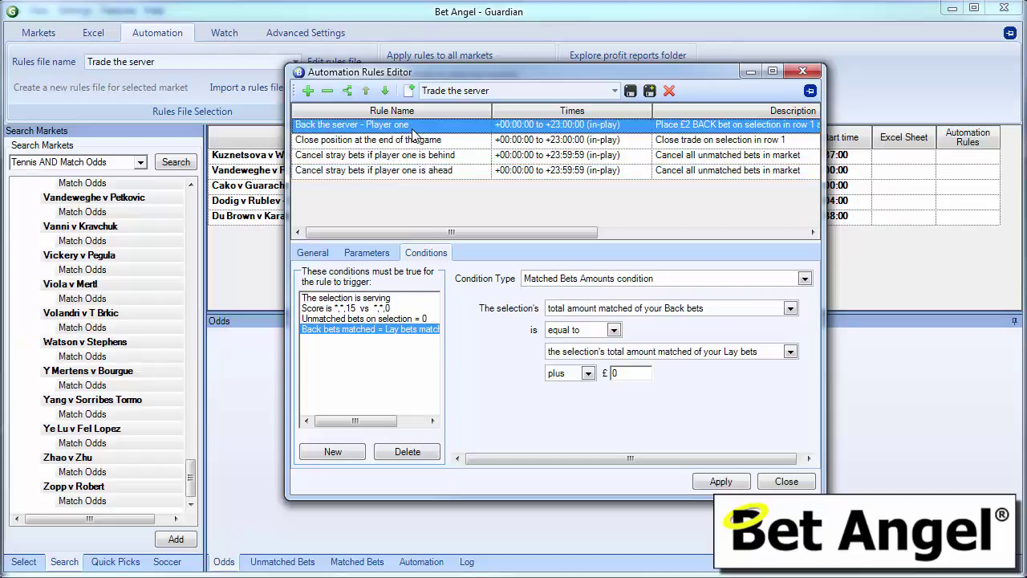
click(413, 143)
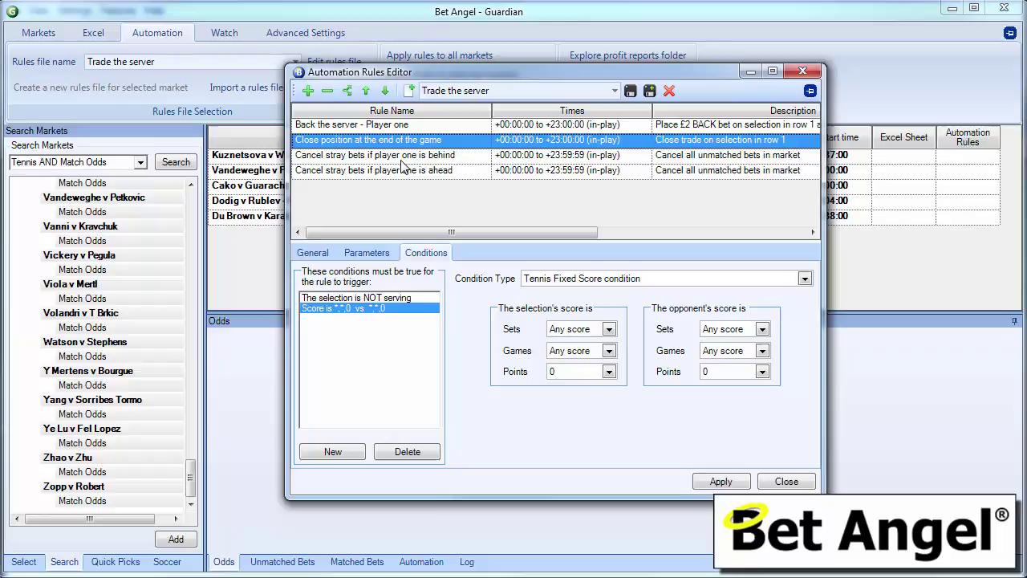
click(377, 253)
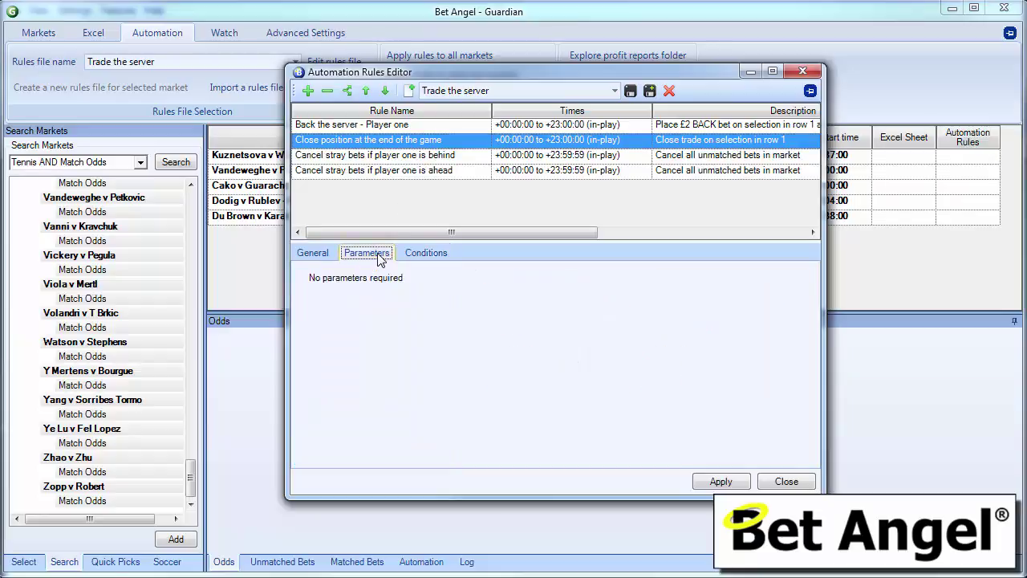
click(318, 255)
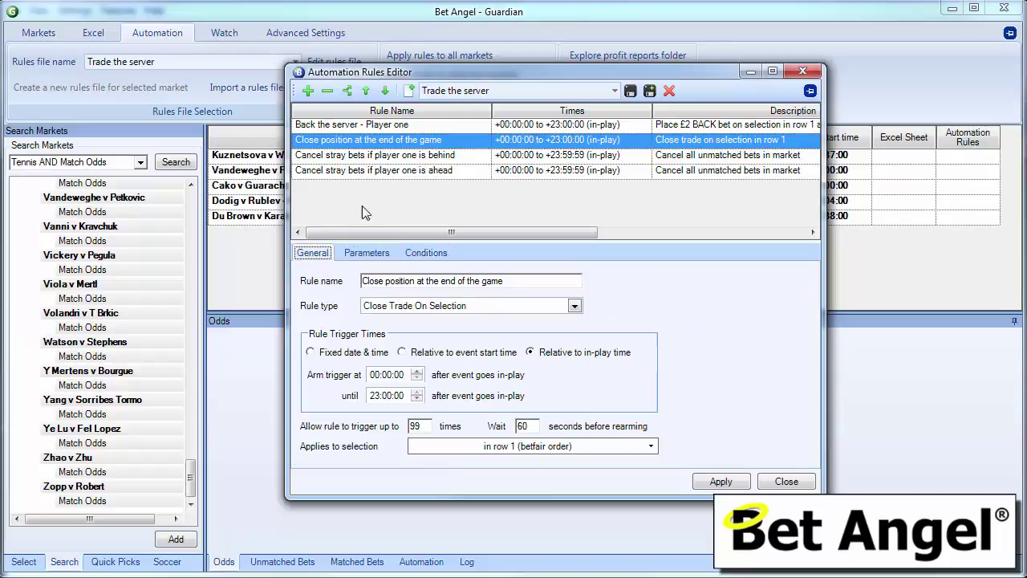
click(385, 129)
click(427, 255)
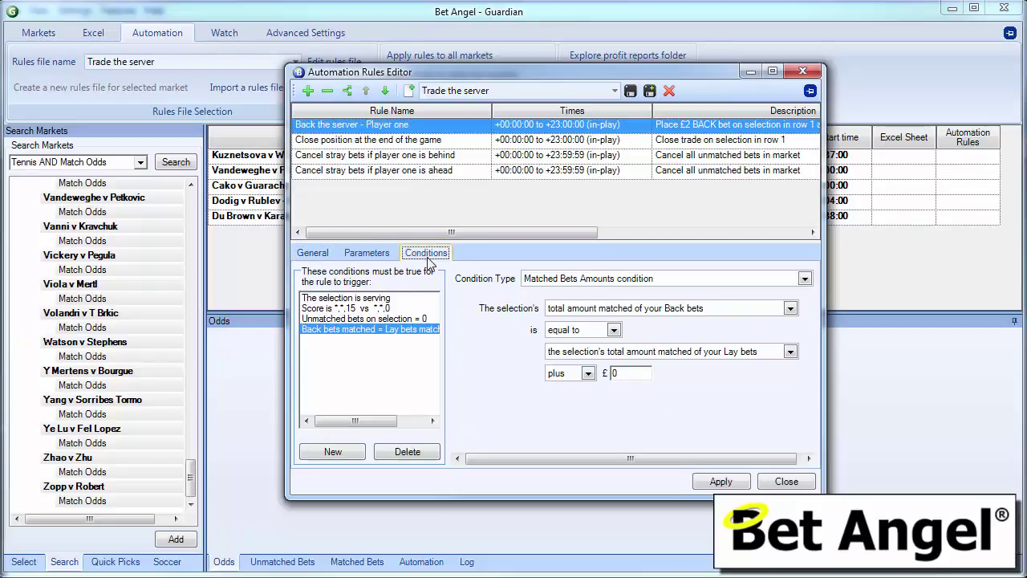
Cycle through the close and stray-bets rules, ending on 'Back the server - Player one' General settings
click(417, 142)
click(416, 157)
click(414, 170)
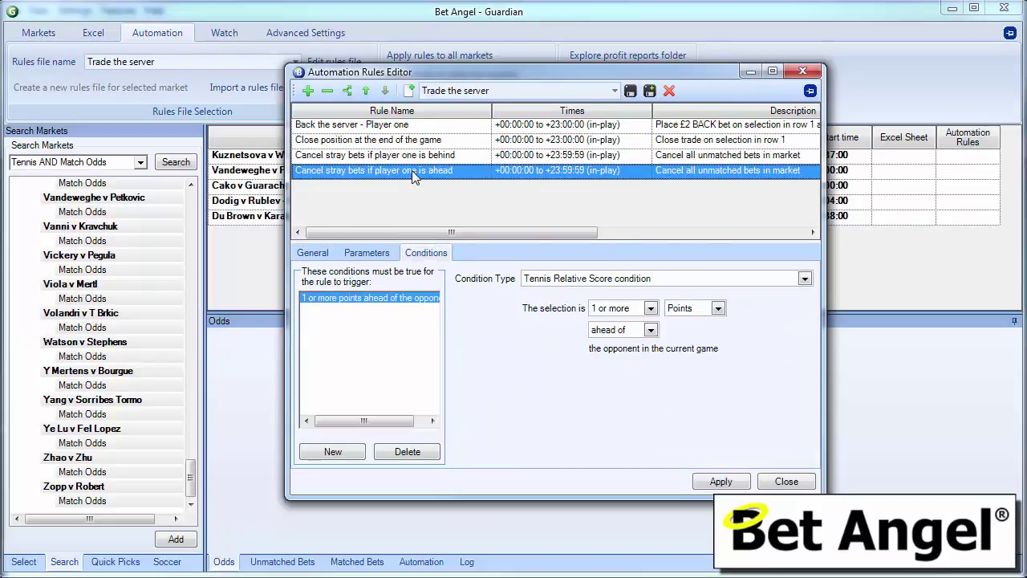
click(414, 157)
click(399, 128)
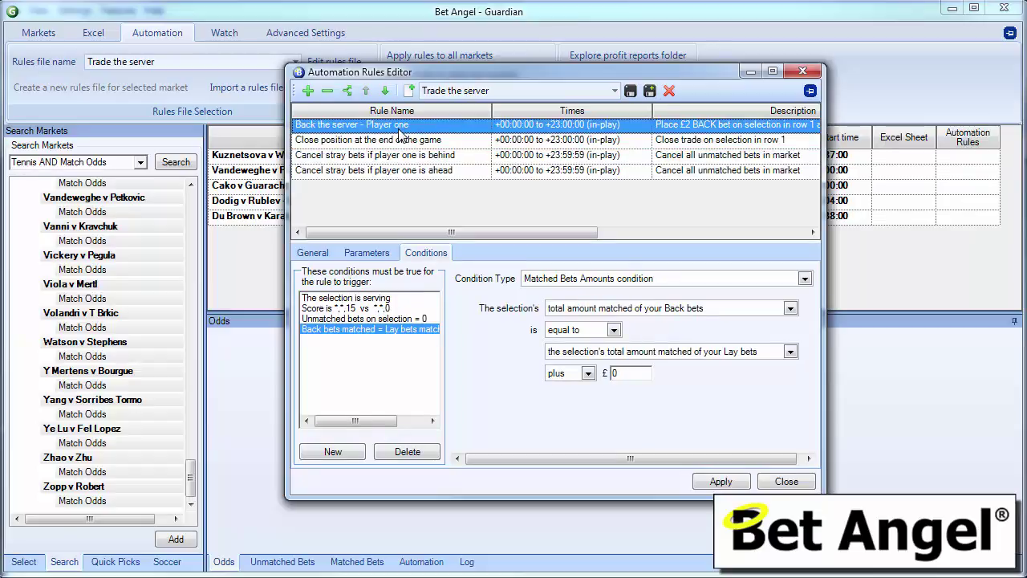
click(316, 255)
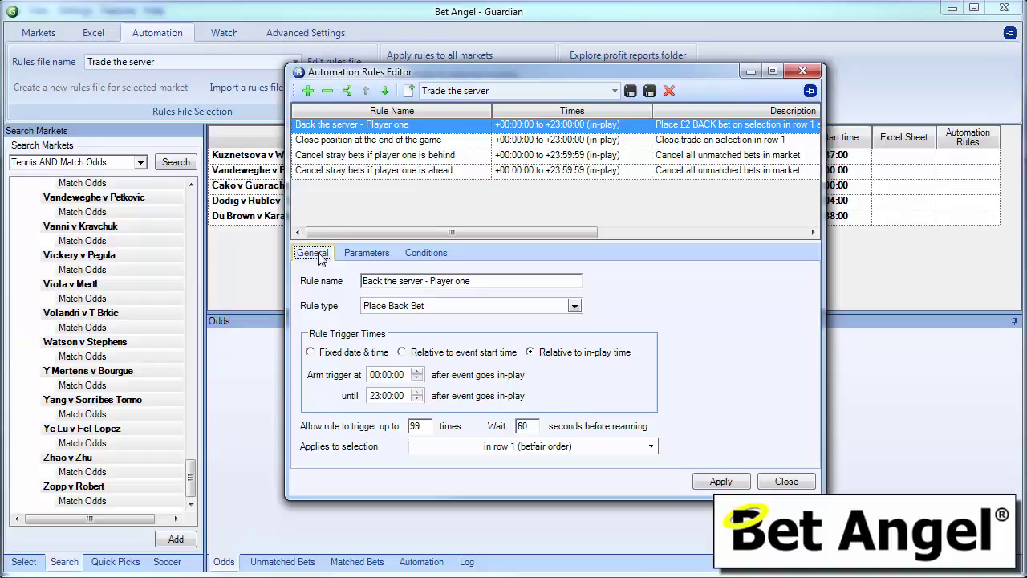